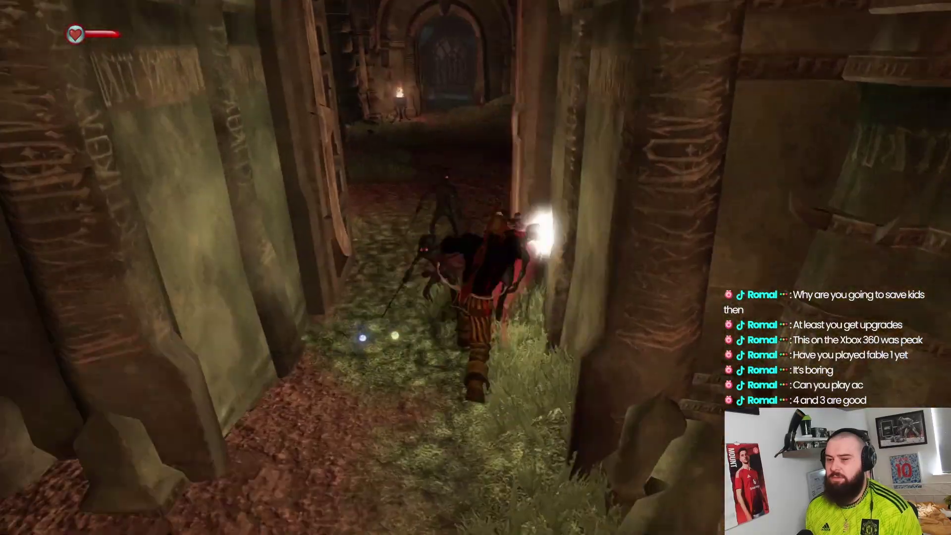
Run the hero down the crypt corridor, blast the creatures with spells, and push through the doorway.
{"action": "key", "text": "w"}
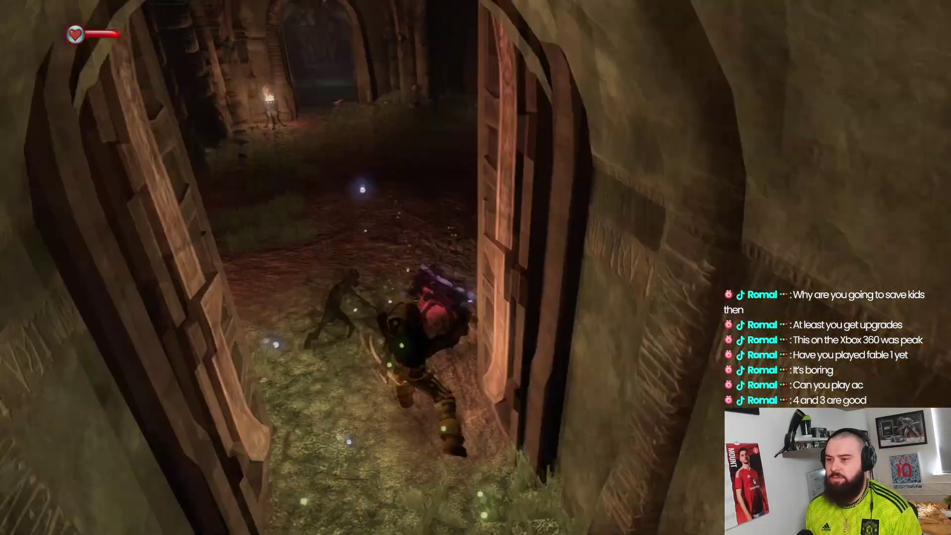
{"action": "key", "text": "w"}
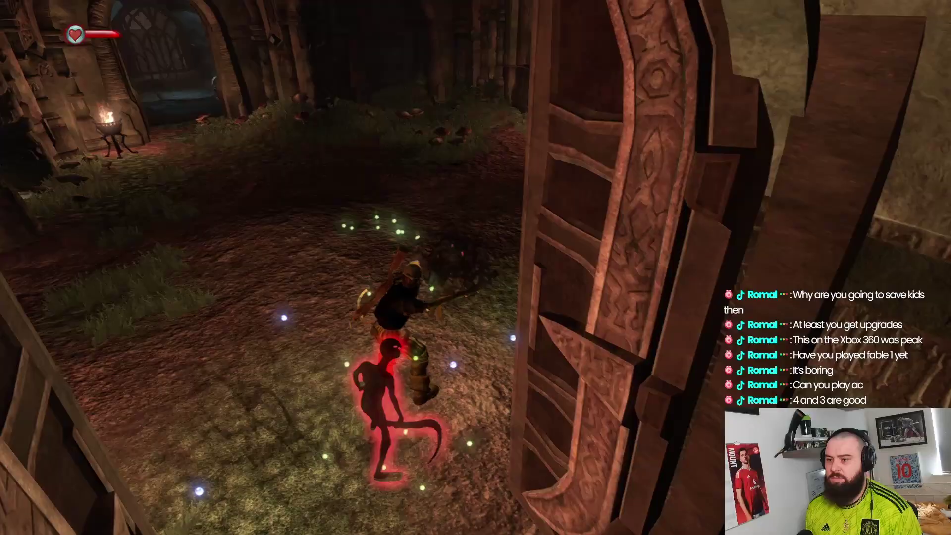
{"action": "key", "text": "w"}
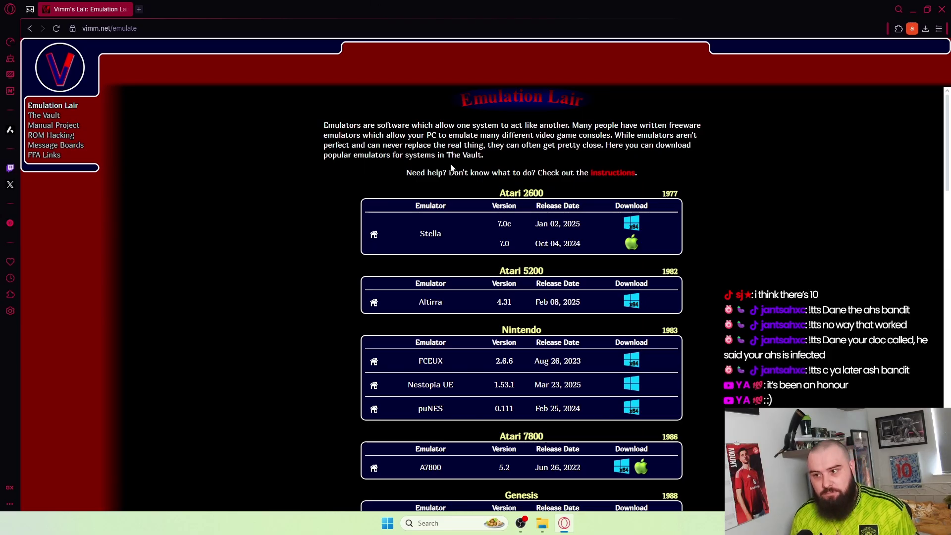
{"action": "scroll", "coordinate": [453, 166], "scroll_direction": "down", "scroll_amount": 2}
{"action": "scroll", "coordinate": [454, 166], "scroll_direction": "down", "scroll_amount": 1}
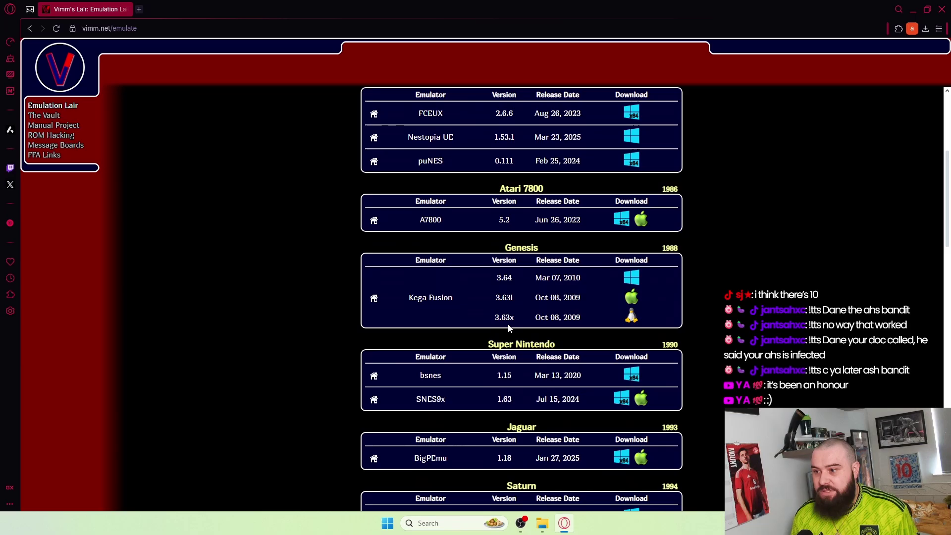
{"action": "scroll", "coordinate": [537, 243], "scroll_direction": "down", "scroll_amount": 10}
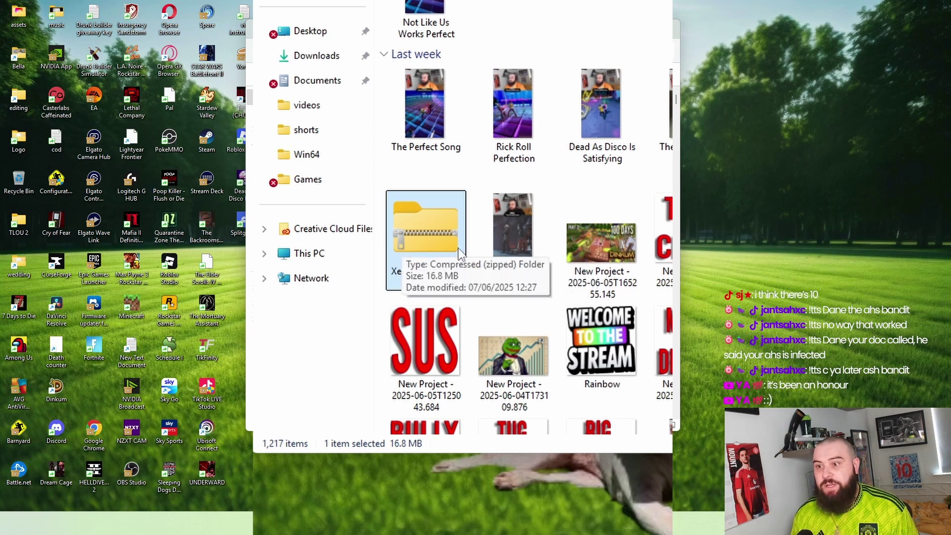
Extract the Xenia zip into Desktop\Emulators and launch xenia.exe.
{"action": "right_click", "coordinate": [438, 229]}
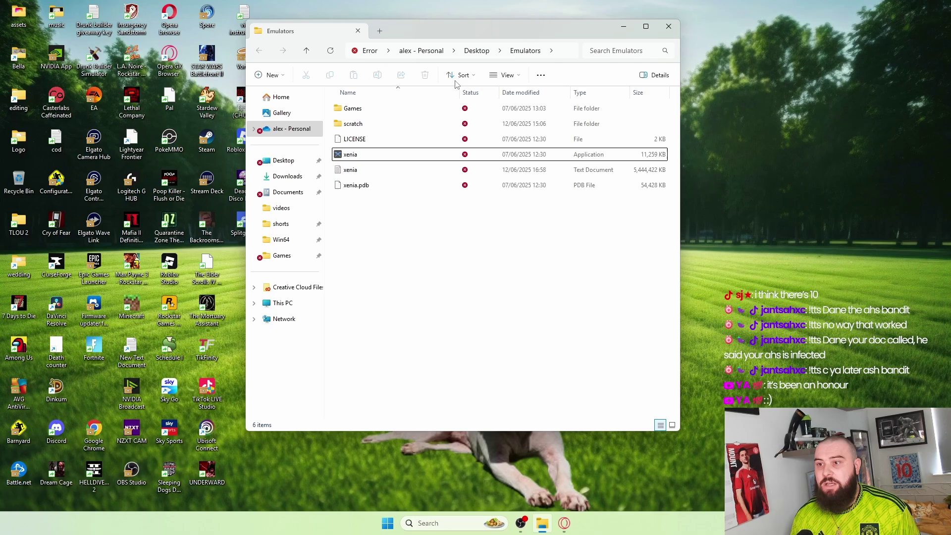
{"action": "double_click", "coordinate": [364, 156]}
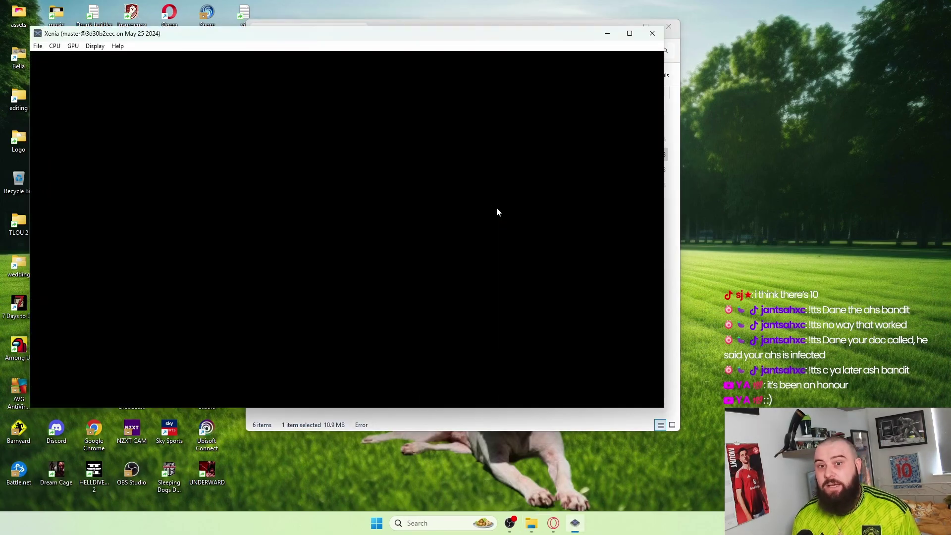
Glance at Xenia's File menu, close the emulator, and return to Vimm's Lair in Opera.
{"action": "left_click", "coordinate": [37, 46]}
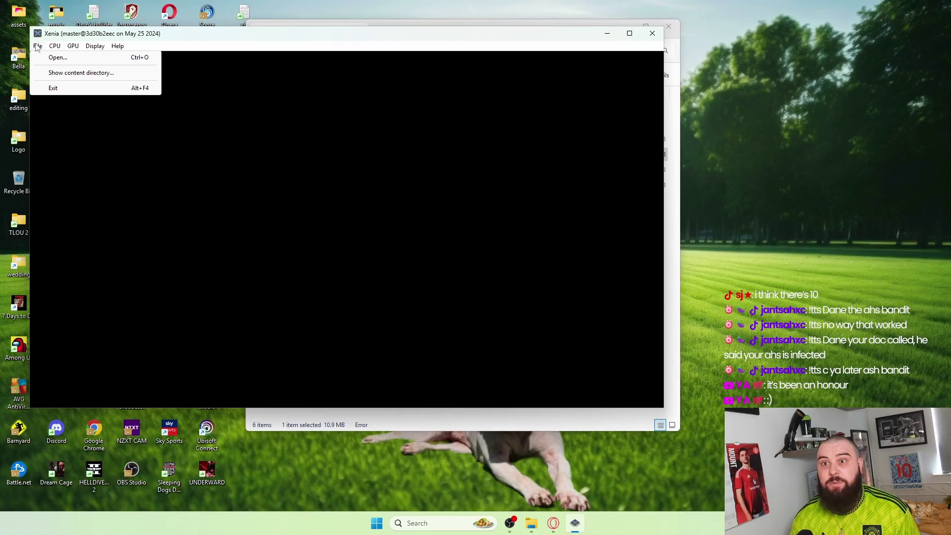
{"action": "left_click", "coordinate": [510, 267]}
{"action": "left_click", "coordinate": [652, 33]}
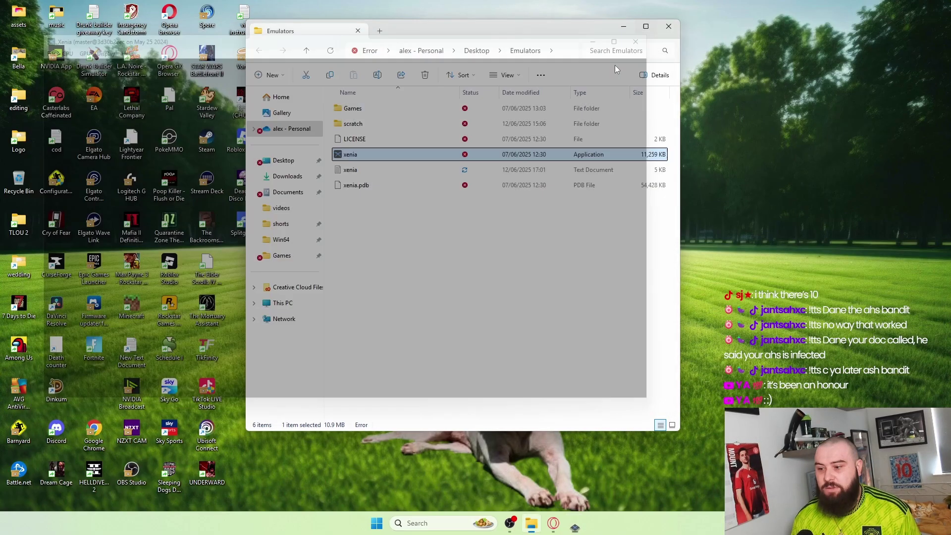
{"action": "key", "text": "alt+Tab"}
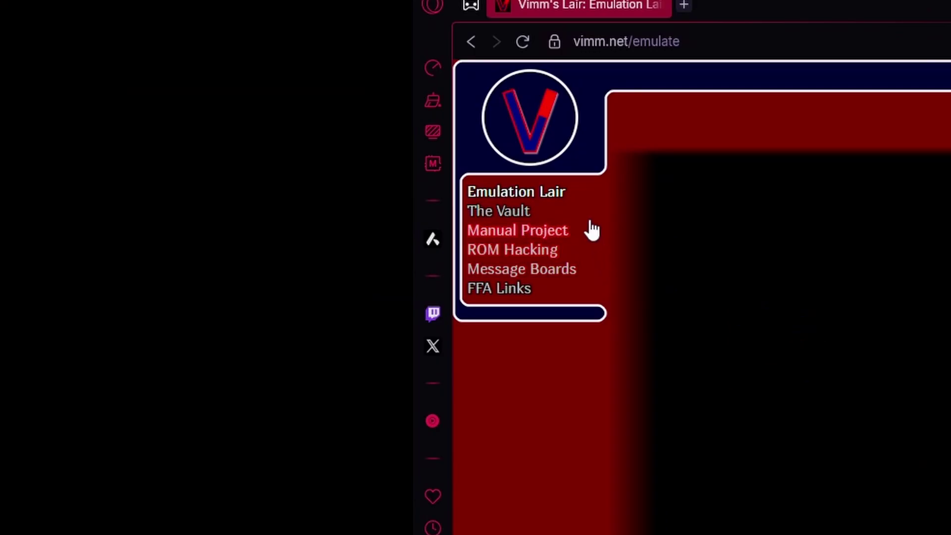
Browse The Vault to Xbox 360 games under F and open Fable II: Game of the Year Edition.
{"action": "left_click", "coordinate": [70, 114]}
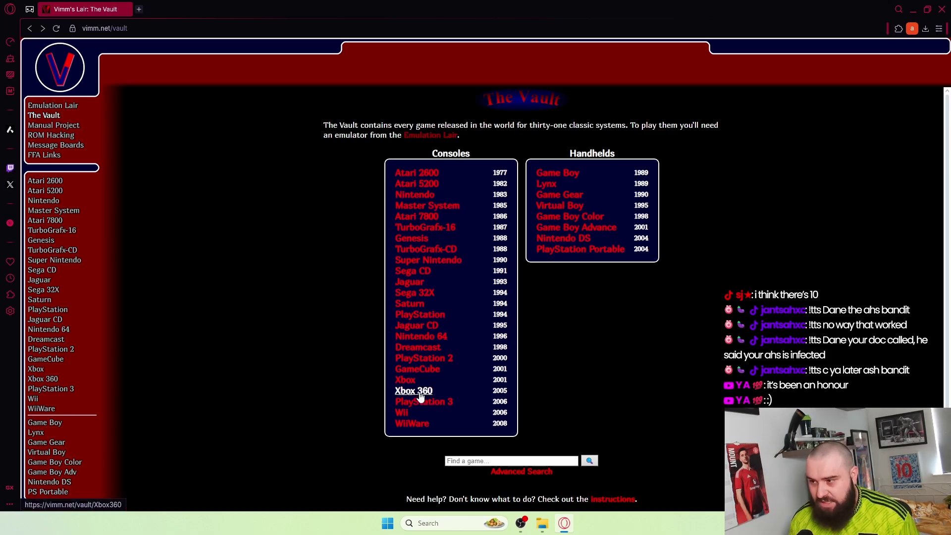
{"action": "left_click", "coordinate": [421, 394]}
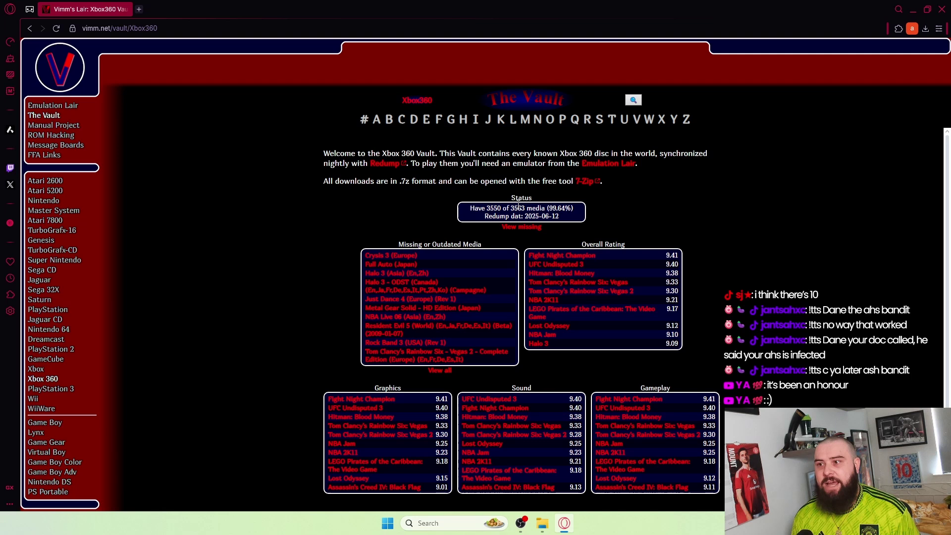
{"action": "left_click", "coordinate": [438, 119]}
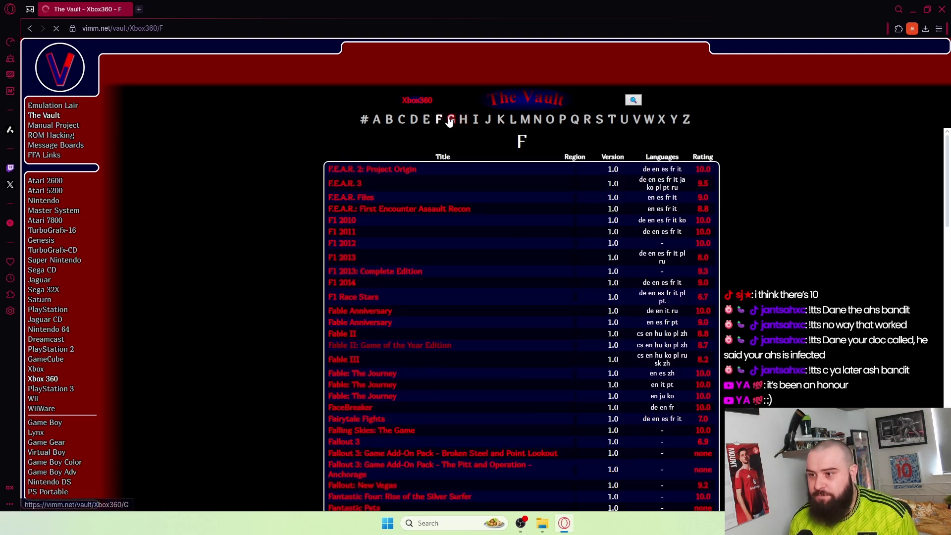
{"action": "scroll", "coordinate": [375, 213], "scroll_direction": "down", "scroll_amount": 2}
{"action": "mouse_move", "coordinate": [389, 197]}
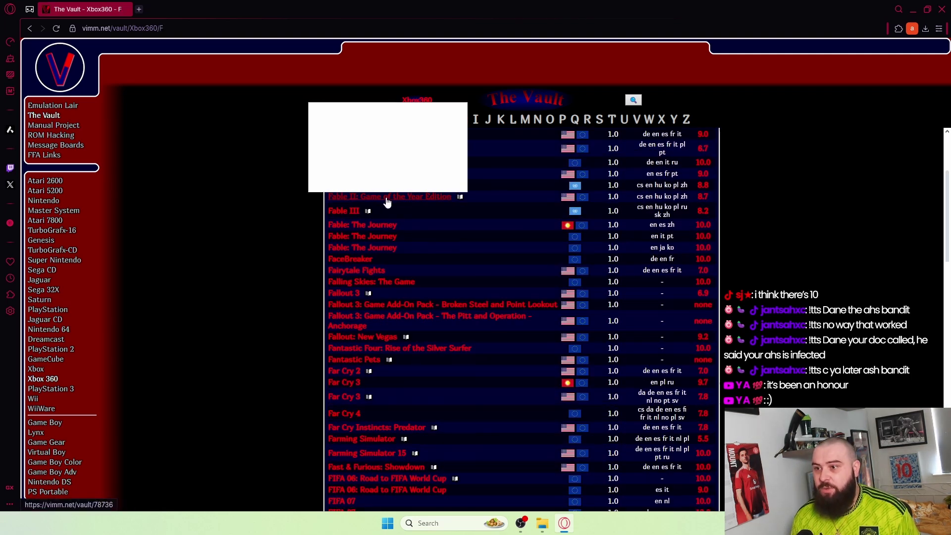
{"action": "left_click", "coordinate": [401, 200]}
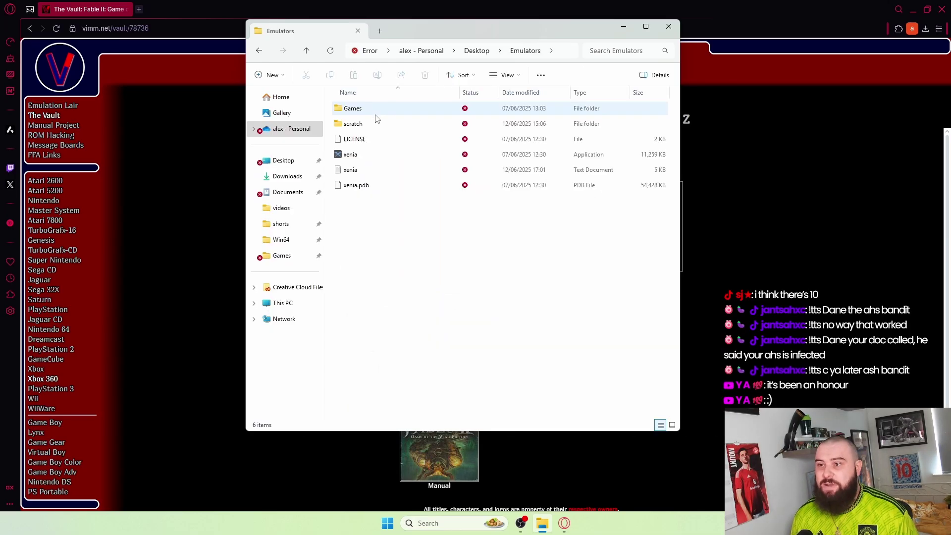
Confirm the Fable II ISO is in Emulators\Games, then load it in Xenia via File > Open.
{"action": "double_click", "coordinate": [357, 107]}
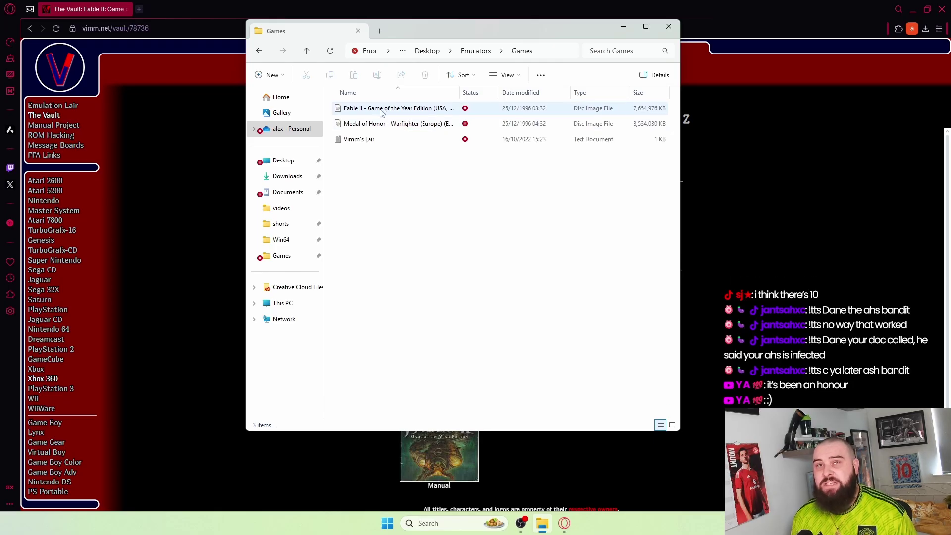
{"action": "key", "text": "alt+Left"}
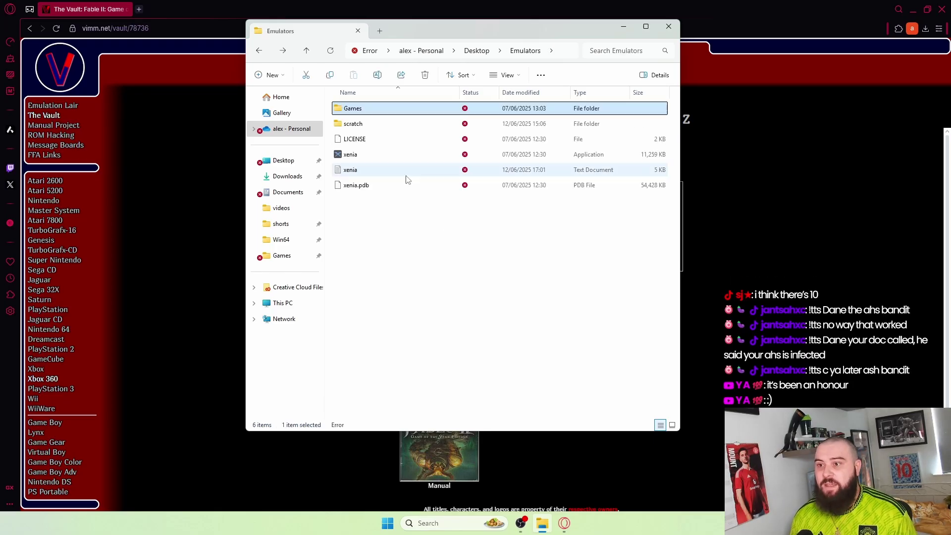
{"action": "double_click", "coordinate": [349, 153]}
{"action": "left_click", "coordinate": [223, 82]}
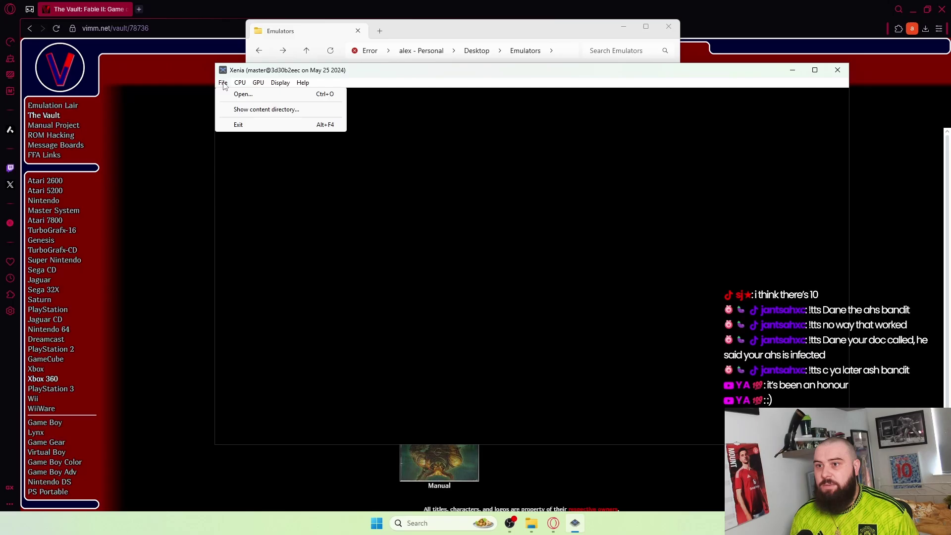
{"action": "left_click", "coordinate": [259, 102]}
{"action": "left_click", "coordinate": [349, 165]}
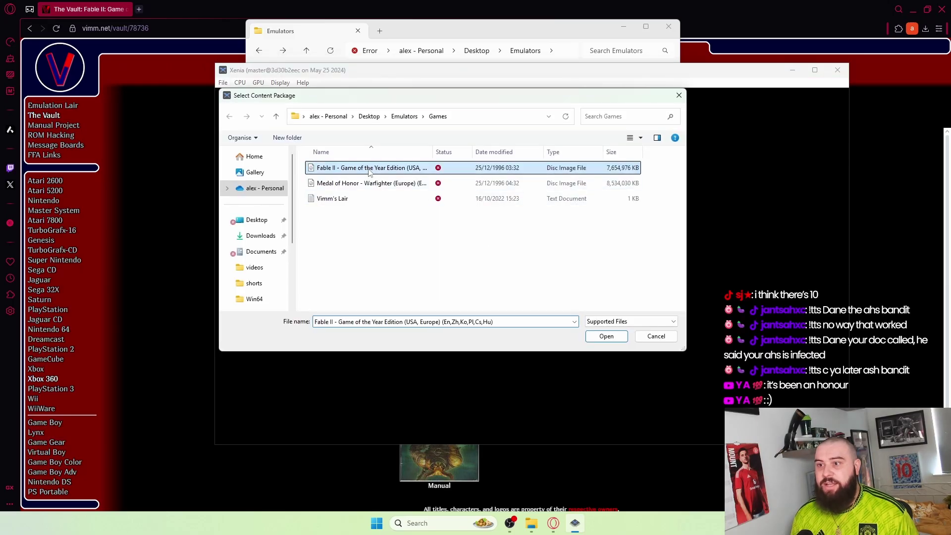
{"action": "key", "text": "Return"}
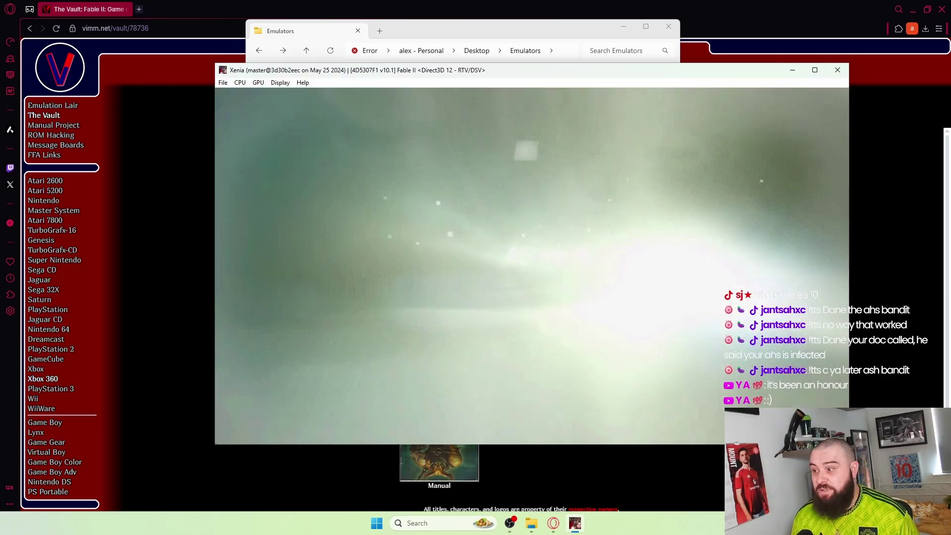